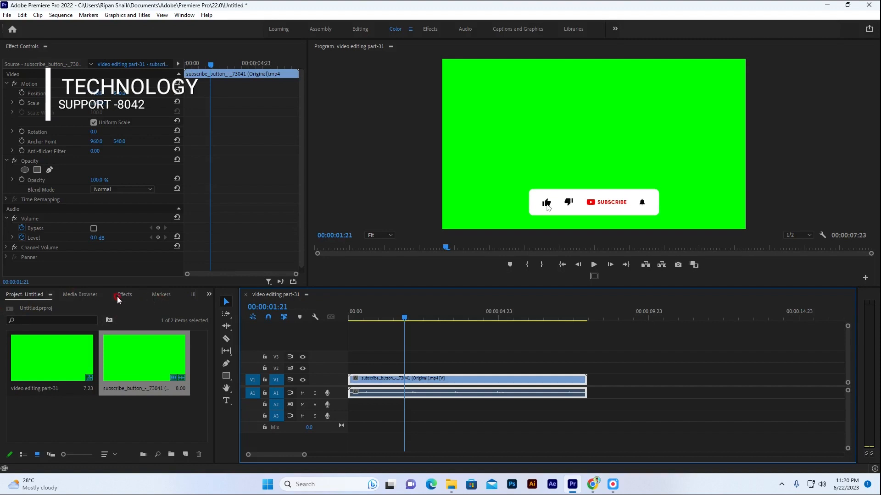
Step: Search the effects for "ultra" and apply Ultra Key to the subscribe button clip on V1
{"action": "double_click", "coordinate": [20, 306]}
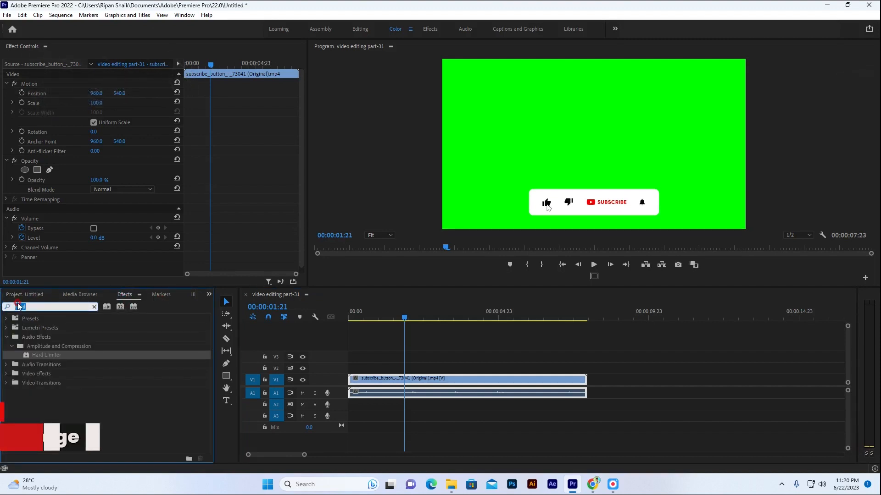
{"action": "key", "text": "BackSpace"}
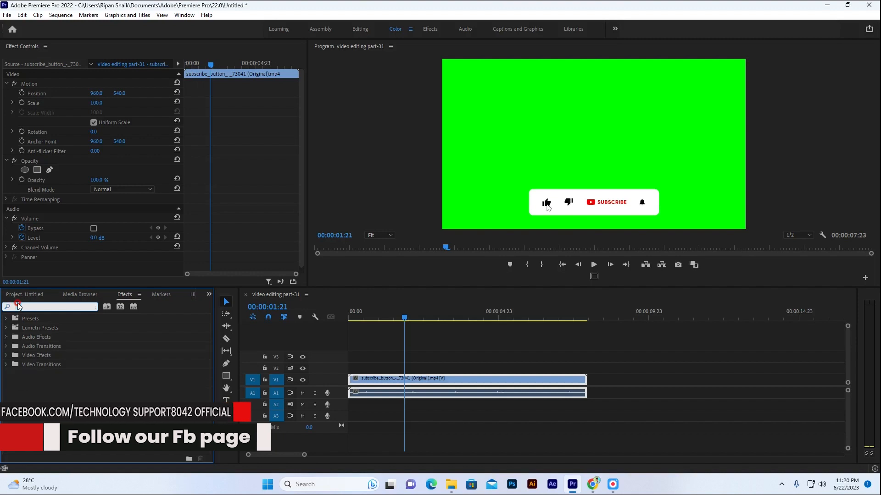
{"action": "type", "text": "ul"}
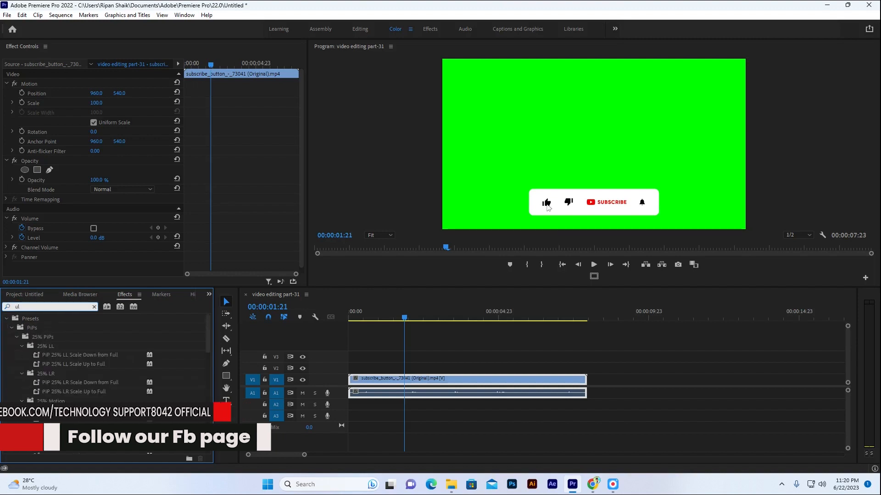
{"action": "type", "text": "tra"}
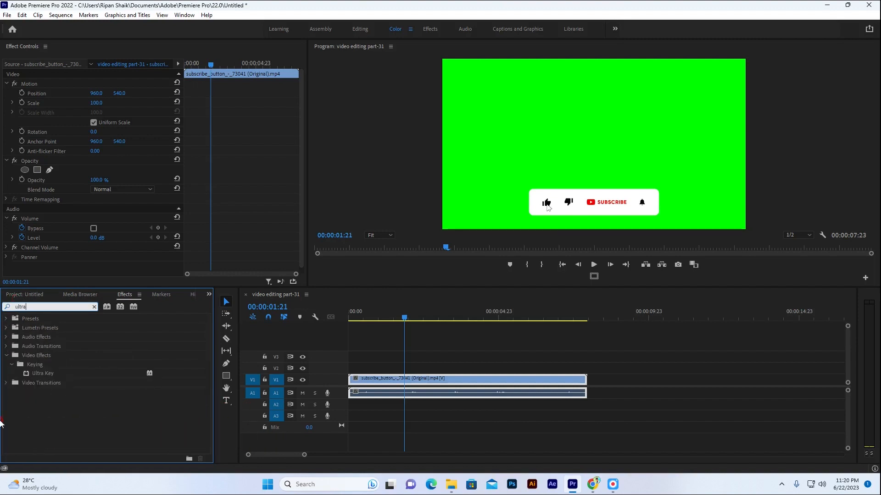
{"action": "left_click_drag", "start_coordinate": [41, 373], "coordinate": [413, 378]}
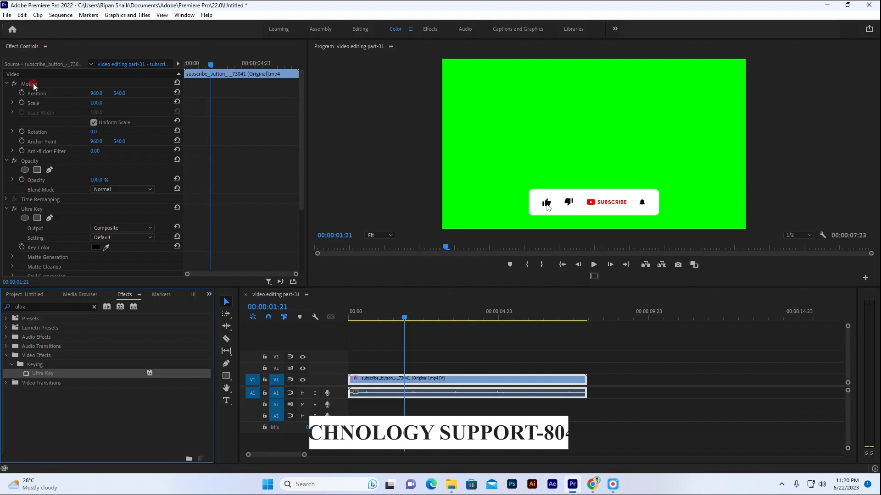
Step: Sample the green background of the subscribe button clip as the Ultra Key key color
{"action": "left_click", "coordinate": [188, 15]}
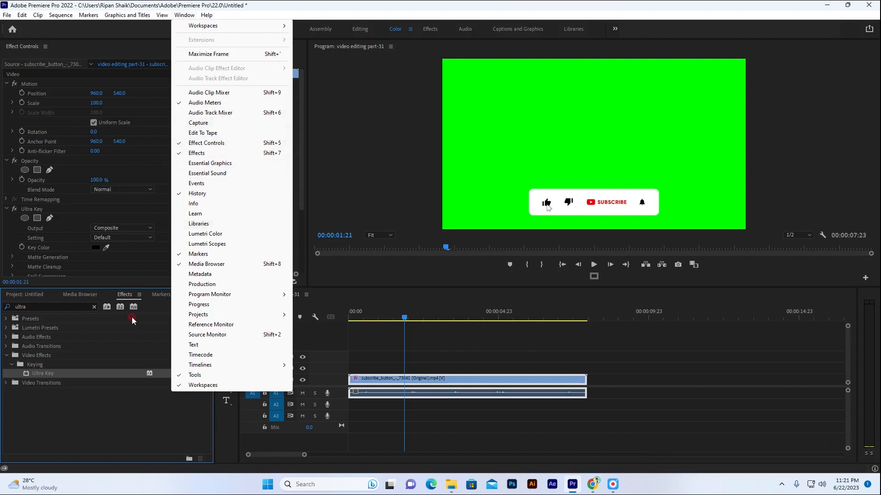
{"action": "left_click", "coordinate": [61, 224]}
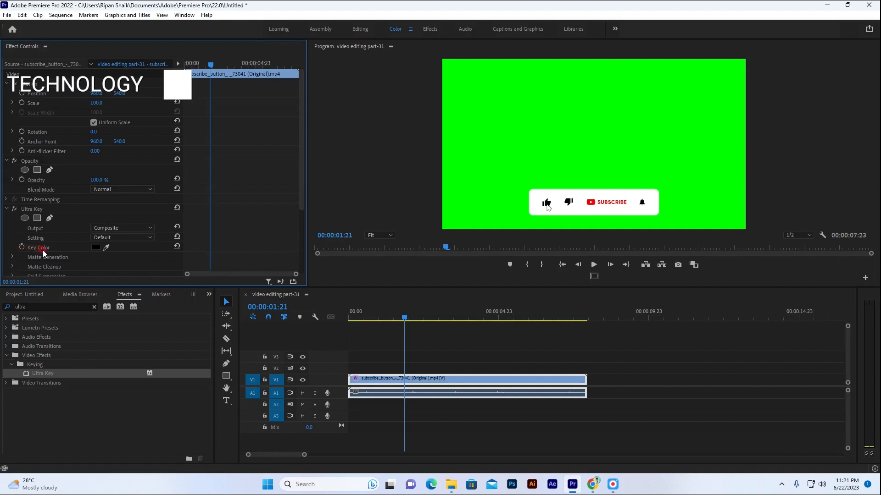
{"action": "left_click", "coordinate": [106, 248]}
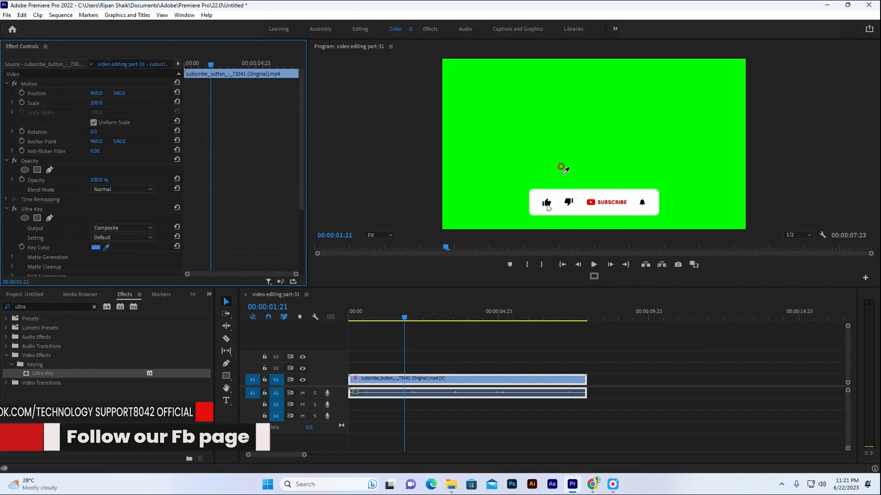
{"action": "left_click", "coordinate": [572, 130]}
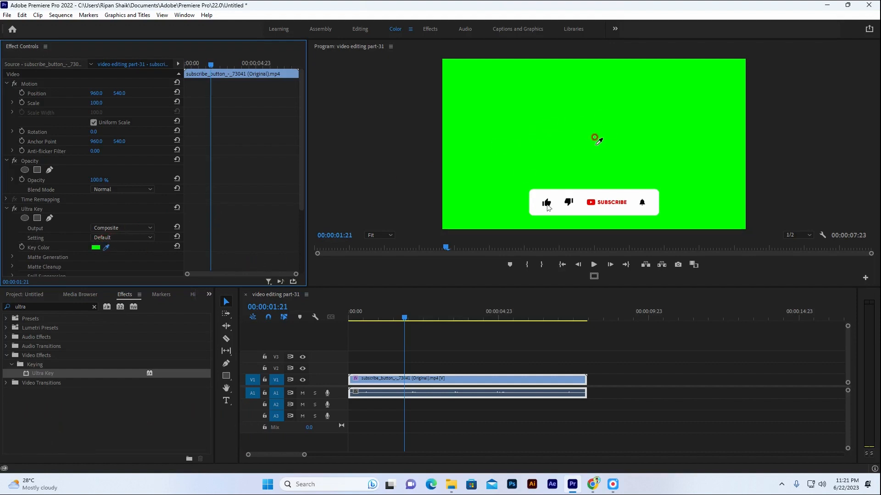
{"action": "left_click", "coordinate": [612, 127]}
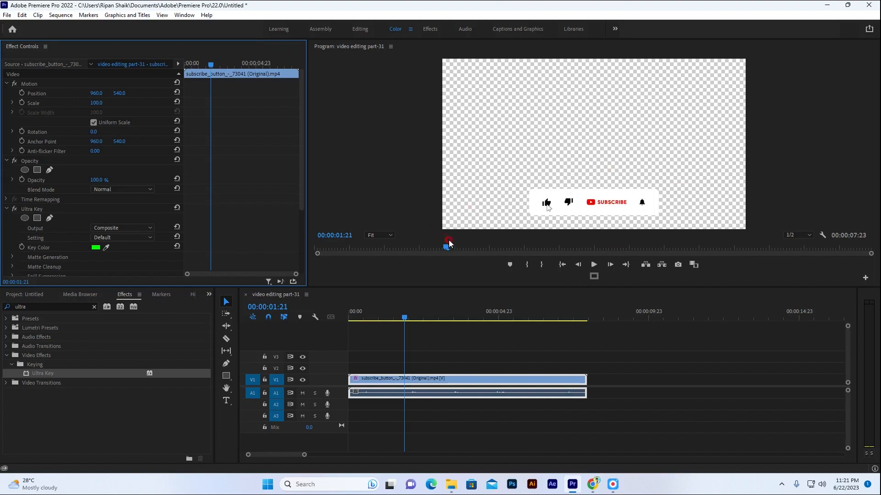
Step: Check the keyed preview at 150% and Fit zoom, and scrub the timeline to 00:00:07:06
{"action": "left_click", "coordinate": [388, 236]}
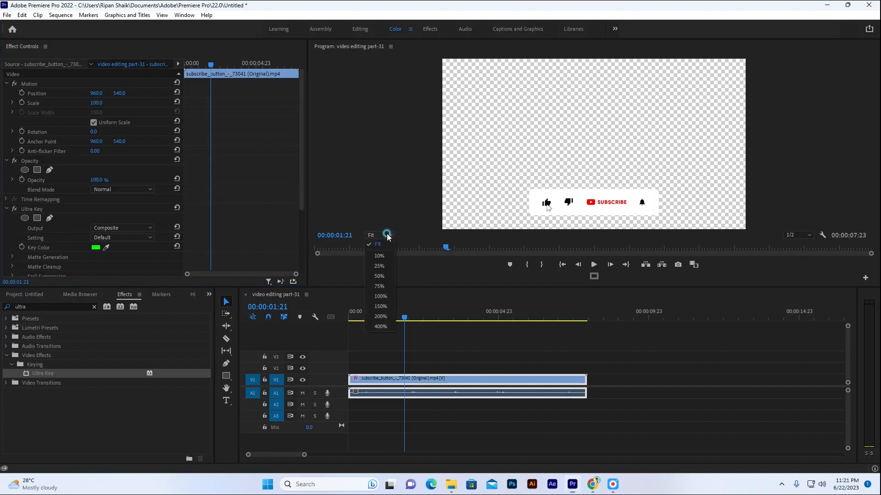
{"action": "left_click", "coordinate": [382, 305]}
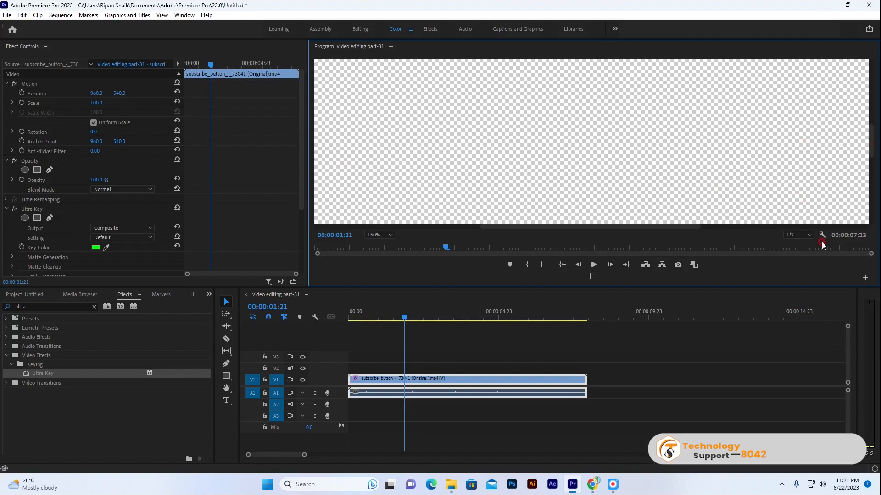
{"action": "left_click", "coordinate": [386, 236]}
{"action": "left_click", "coordinate": [381, 246]}
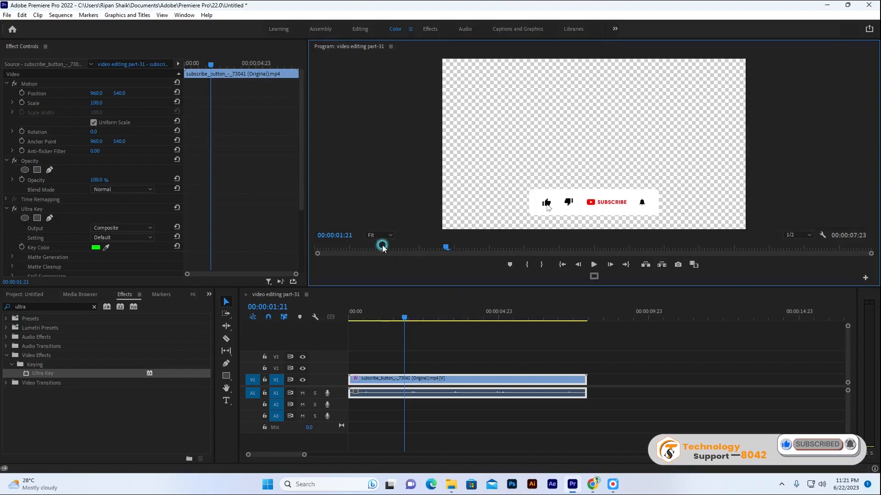
{"action": "left_click", "coordinate": [599, 218]}
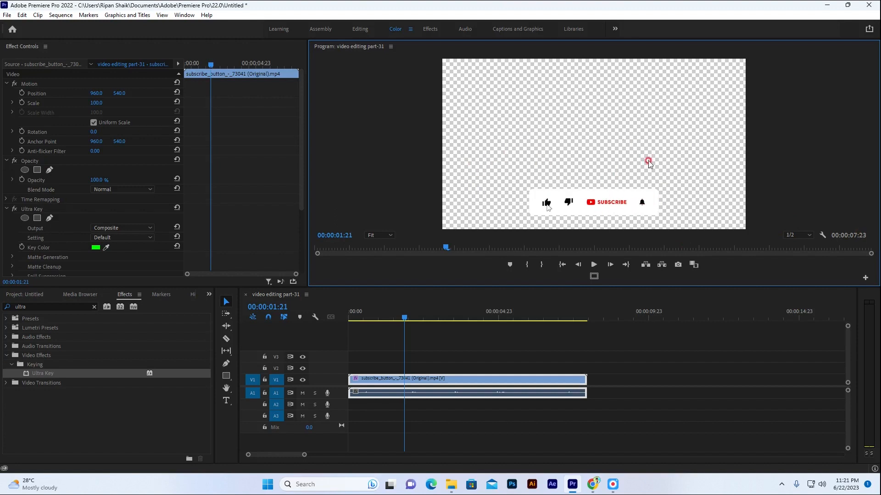
{"action": "left_click", "coordinate": [603, 193]}
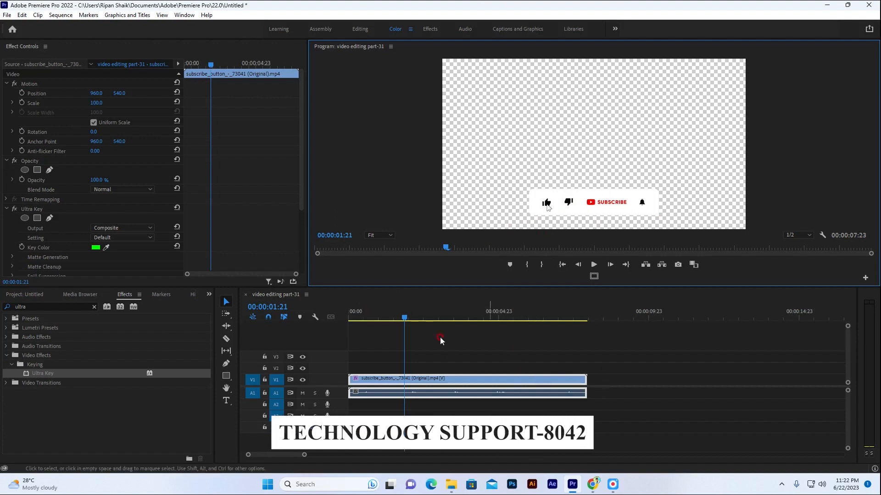
{"action": "left_click_drag", "start_coordinate": [382, 320], "coordinate": [568, 325]}
{"action": "left_click", "coordinate": [450, 484]}
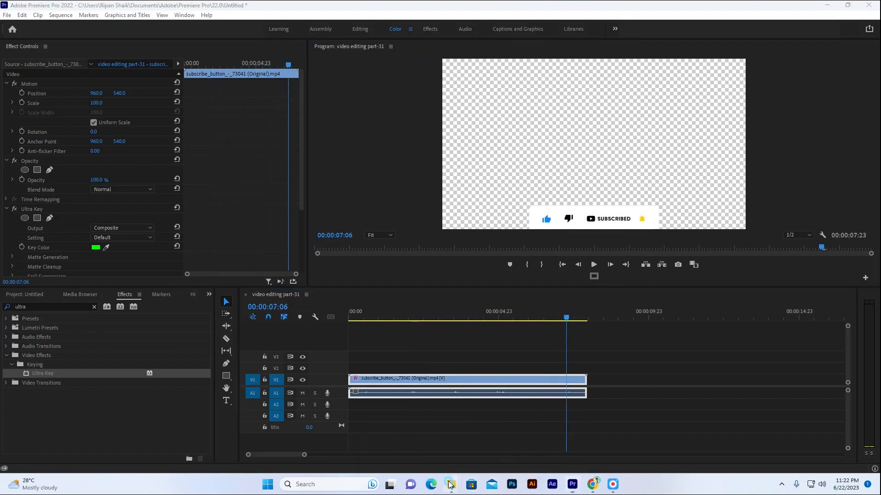
{"action": "mouse_move", "coordinate": [495, 445]}
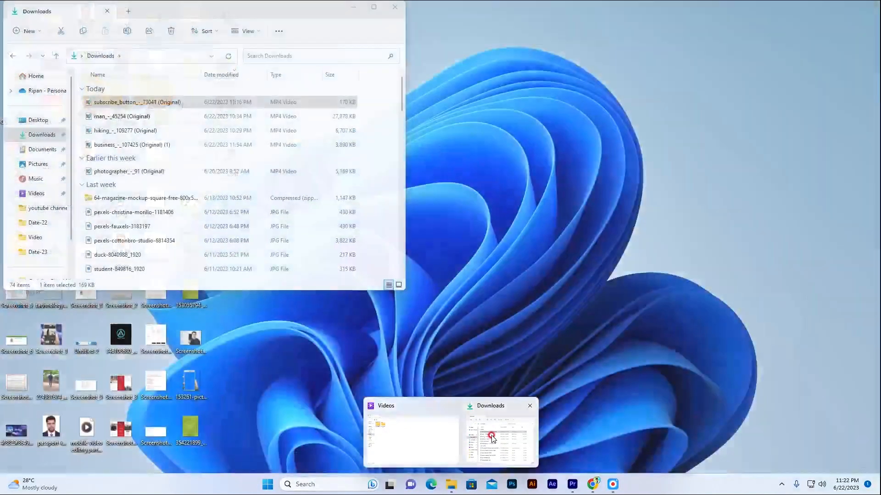
{"action": "left_click", "coordinate": [436, 440]}
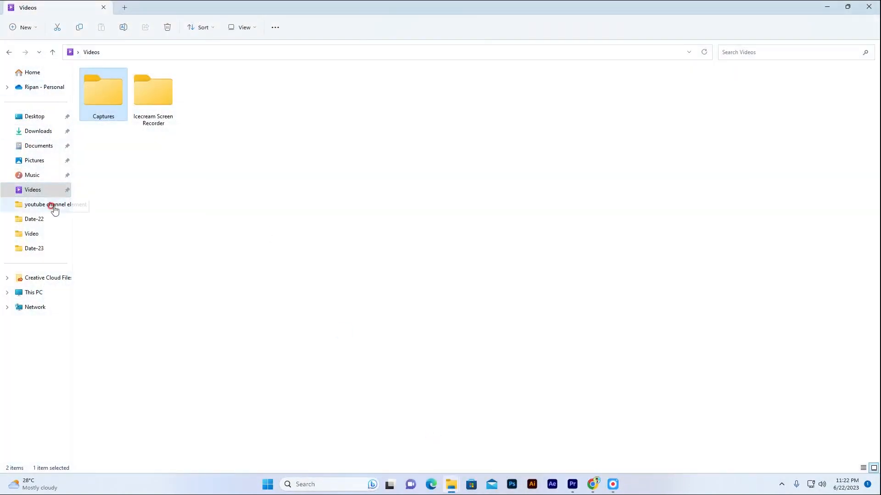
{"action": "left_click", "coordinate": [35, 122]}
{"action": "left_click", "coordinate": [269, 169]}
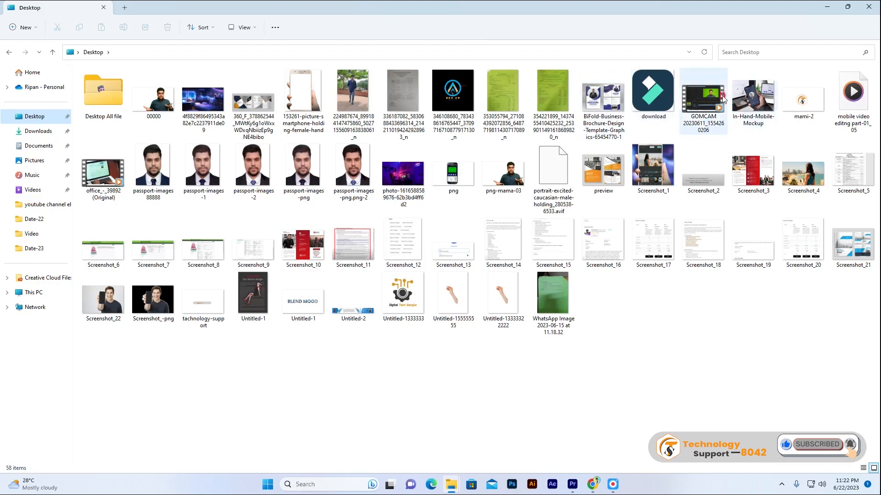
{"action": "left_click", "coordinate": [705, 97]}
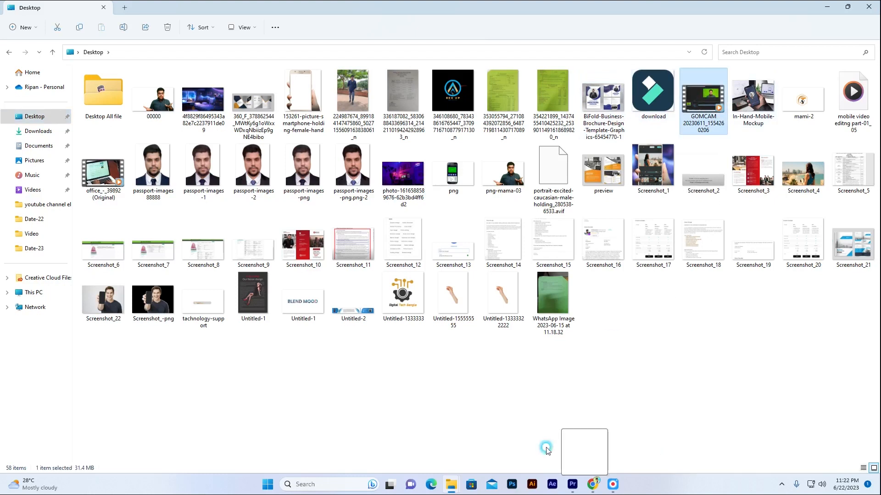
{"action": "left_click_drag", "start_coordinate": [559, 467], "coordinate": [608, 388]}
Step: Place the playhead at 00:00:11:04, over the GOMCAM clip
{"action": "left_click_drag", "start_coordinate": [566, 318], "coordinate": [647, 334]}
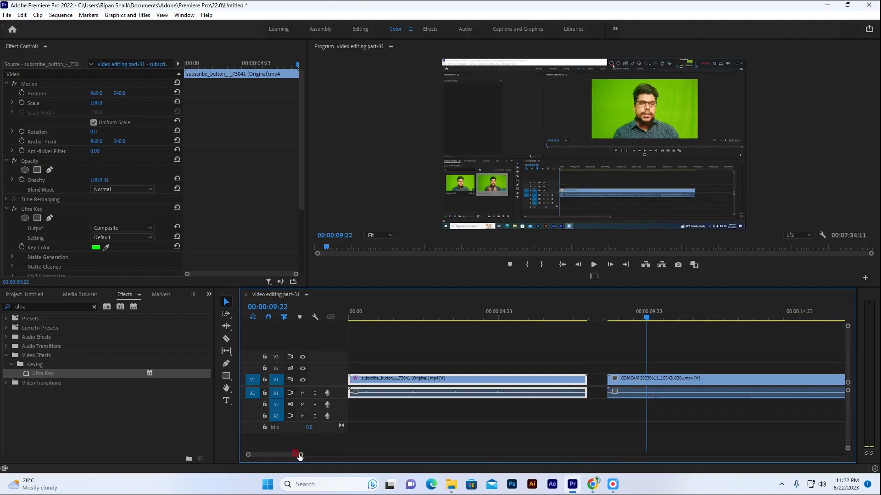
{"action": "left_click_drag", "start_coordinate": [300, 456], "coordinate": [334, 459]}
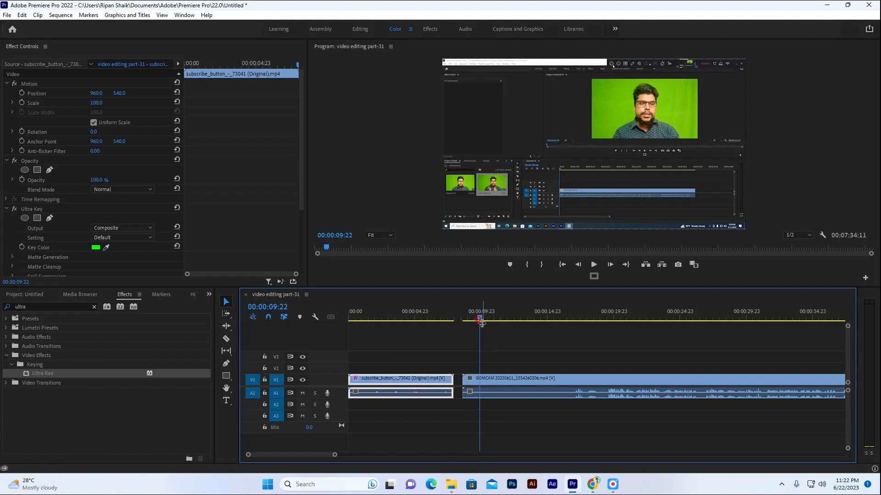
{"action": "left_click_drag", "start_coordinate": [480, 323], "coordinate": [496, 320]}
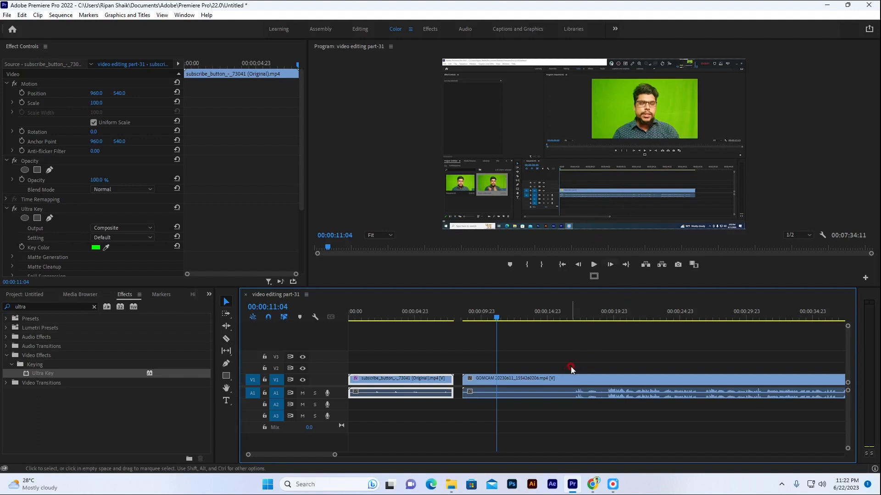
Step: Apply Ultra Key to the GOMCAM clip and sample the green backdrop behind the man as key color
{"action": "left_click", "coordinate": [557, 381]}
{"action": "left_click_drag", "start_coordinate": [43, 373], "coordinate": [521, 377]}
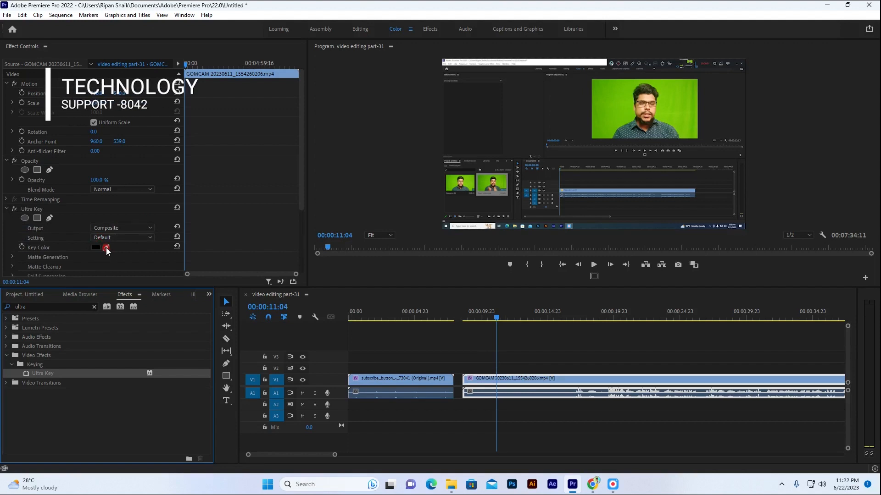
{"action": "left_click", "coordinate": [663, 89]}
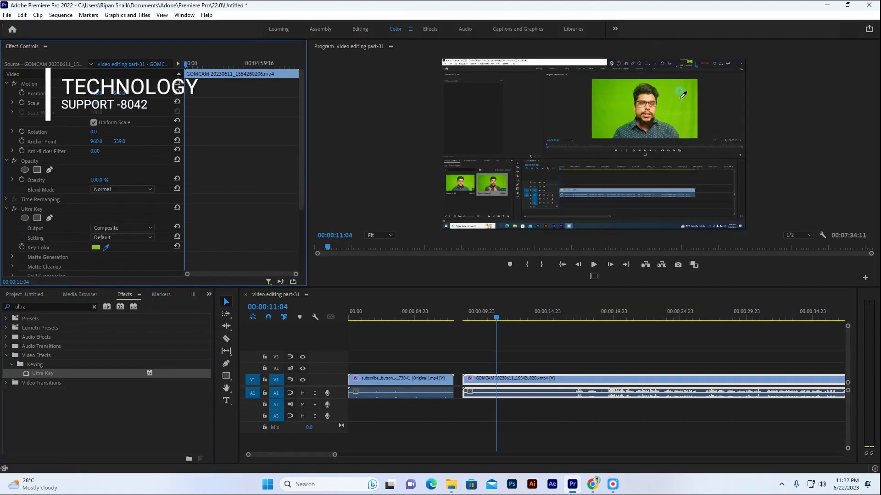
{"action": "left_click", "coordinate": [680, 98]}
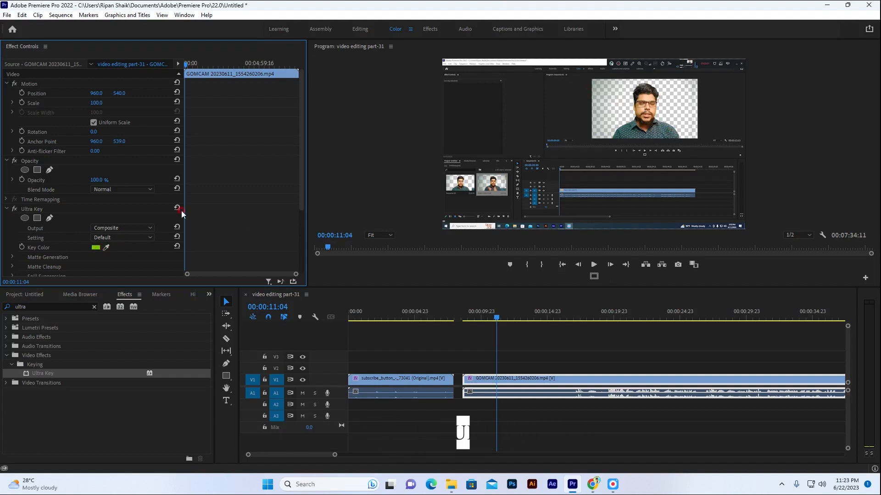
{"action": "left_click", "coordinate": [106, 247]}
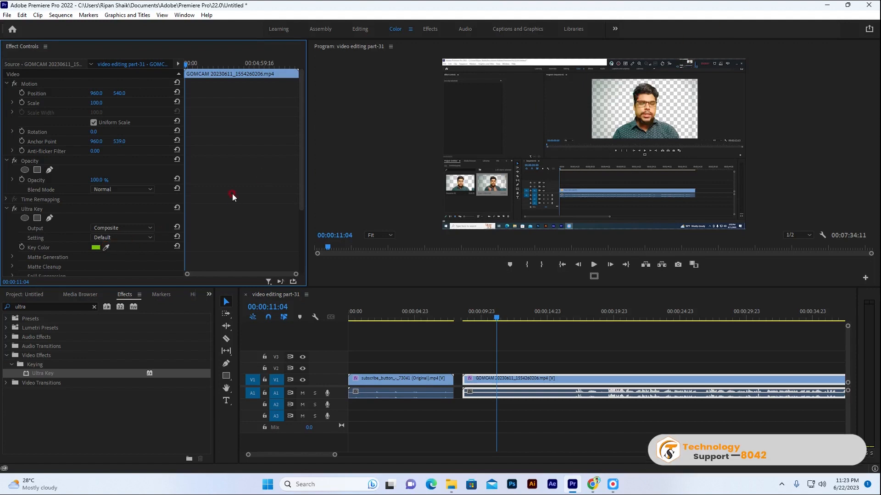
{"action": "left_click", "coordinate": [93, 248]}
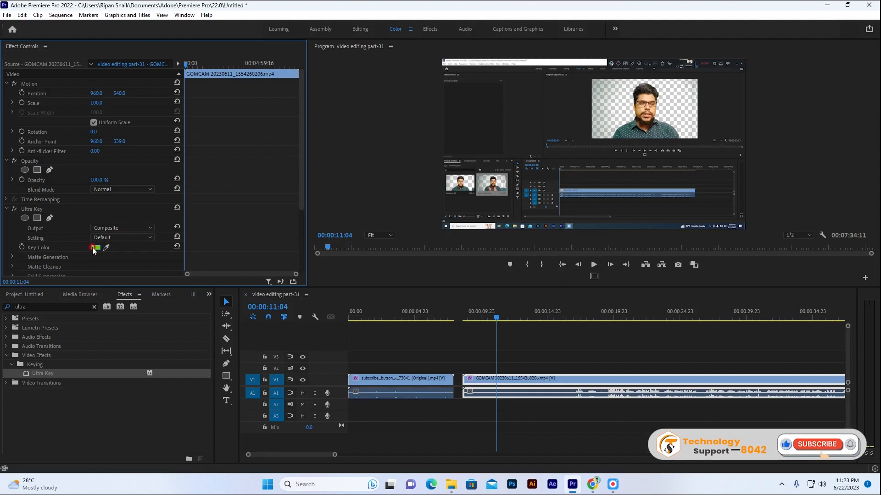
{"action": "left_click", "coordinate": [643, 53]}
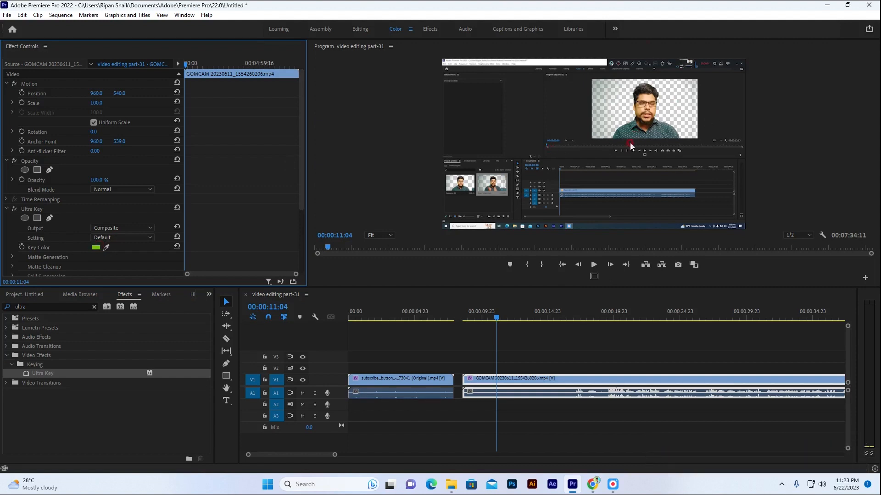